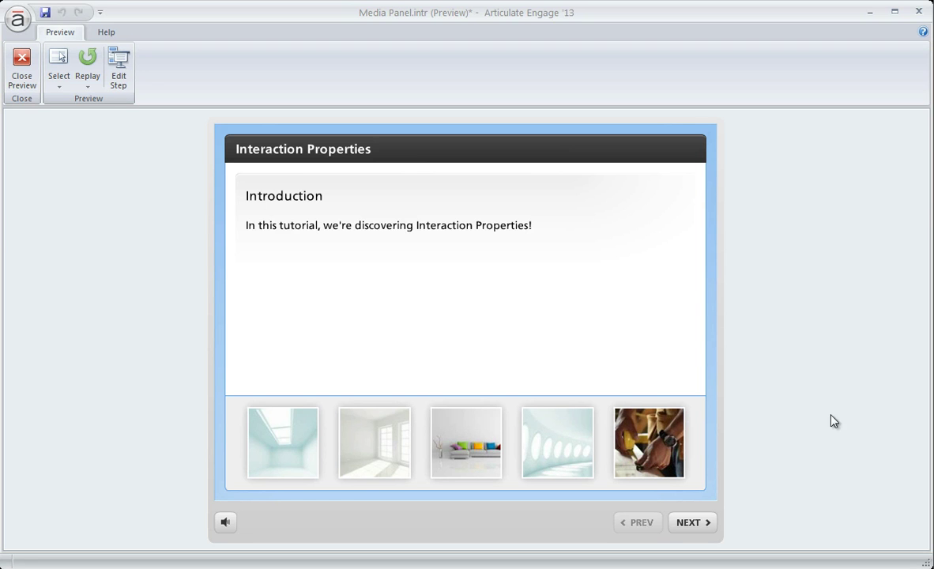
Browse several panel images in the interaction preview and advance to the next step from Foyer.
click(592, 437)
click(442, 442)
click(388, 448)
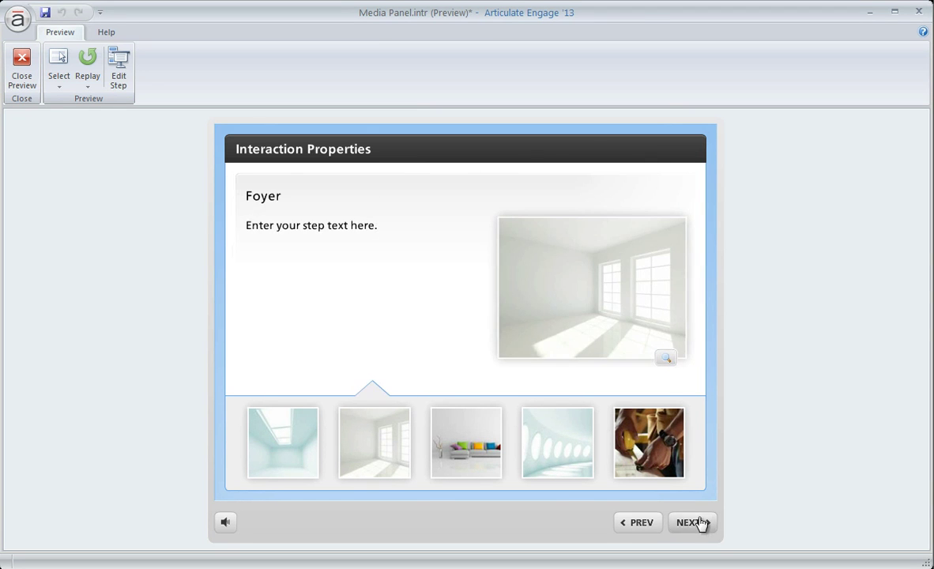
click(700, 523)
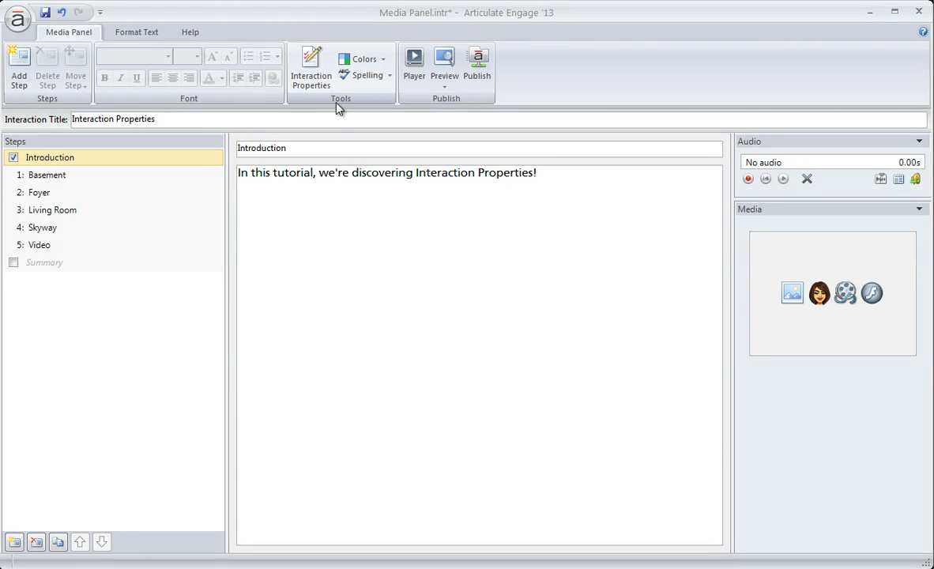
Accept the Interactive playback mode with previous/next buttons in the interaction properties and preview the interaction.
click(312, 70)
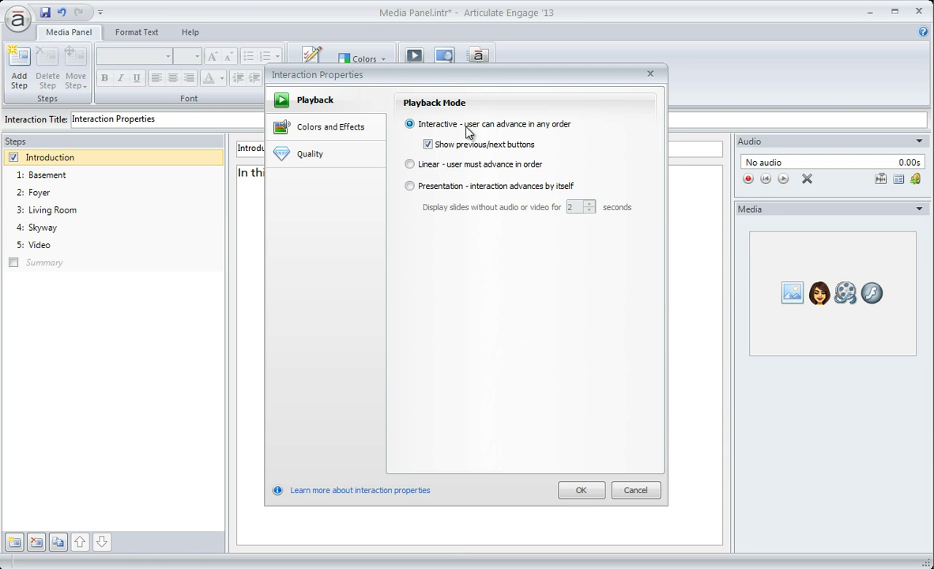
click(581, 491)
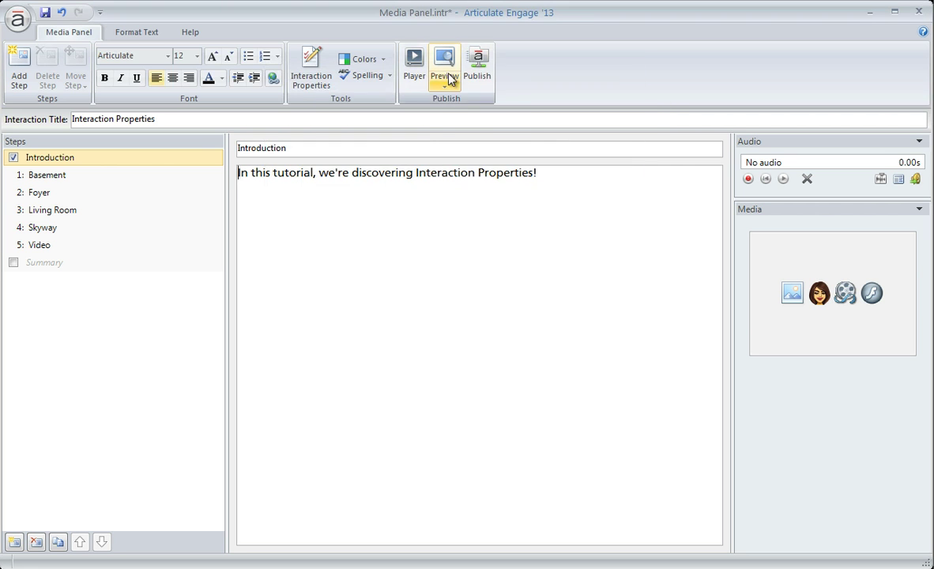
click(440, 61)
click(433, 109)
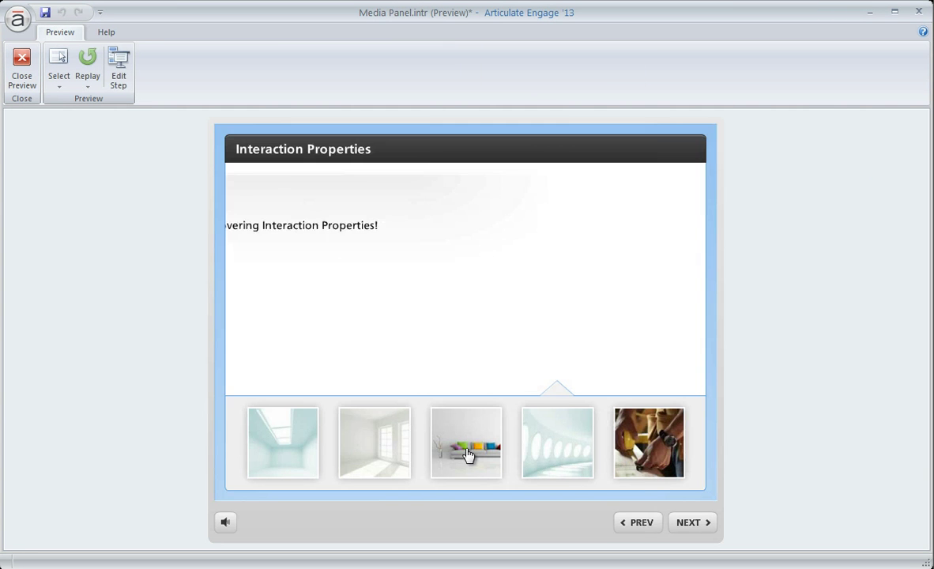
Jump between the Living Room, Foyer, Video, Skyway and Basement panels in arbitrary order in the preview.
click(467, 451)
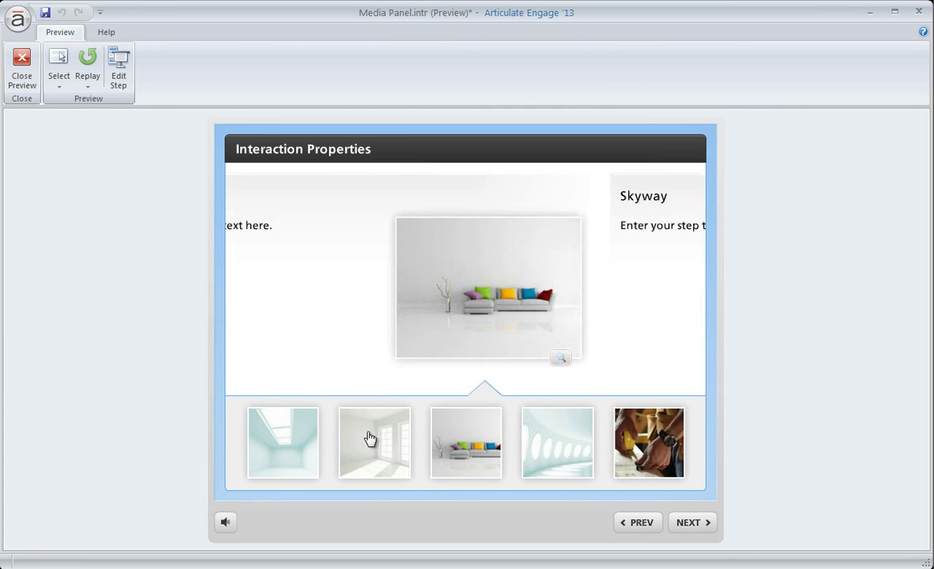
click(372, 440)
click(641, 442)
click(533, 442)
click(466, 446)
click(379, 448)
click(290, 448)
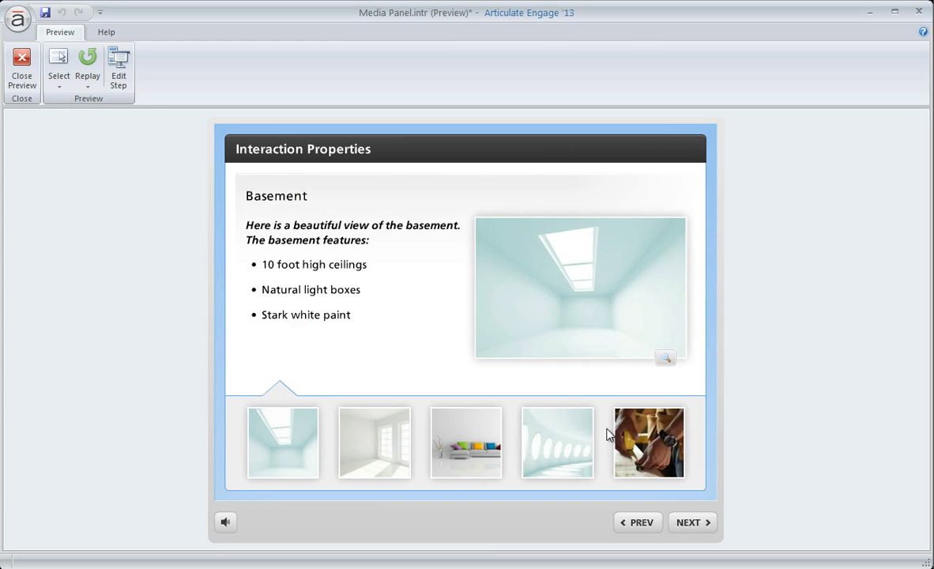
Move forward and backward through the steps with the preview's previous/next navigation and close the preview.
click(684, 519)
click(629, 524)
click(629, 524)
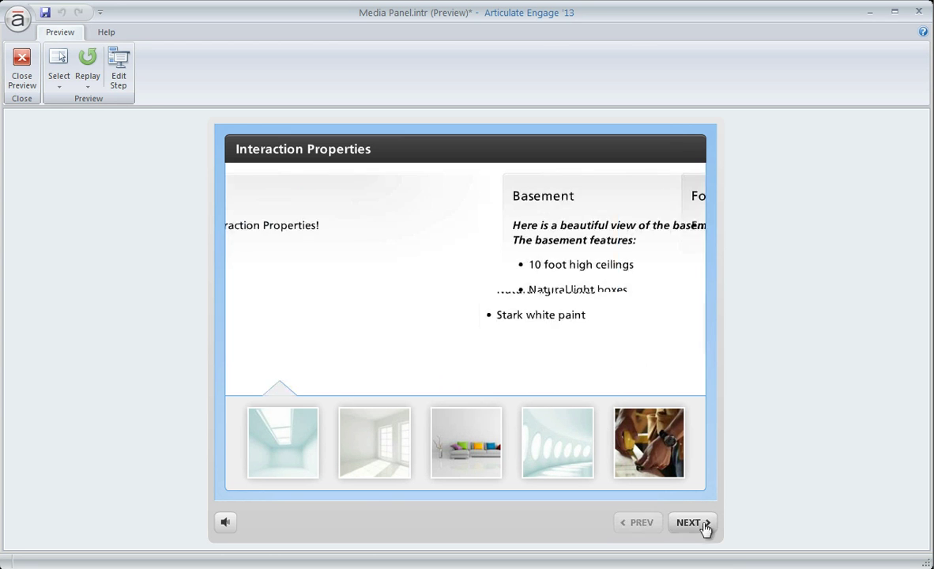
click(703, 525)
click(703, 524)
click(702, 525)
click(16, 69)
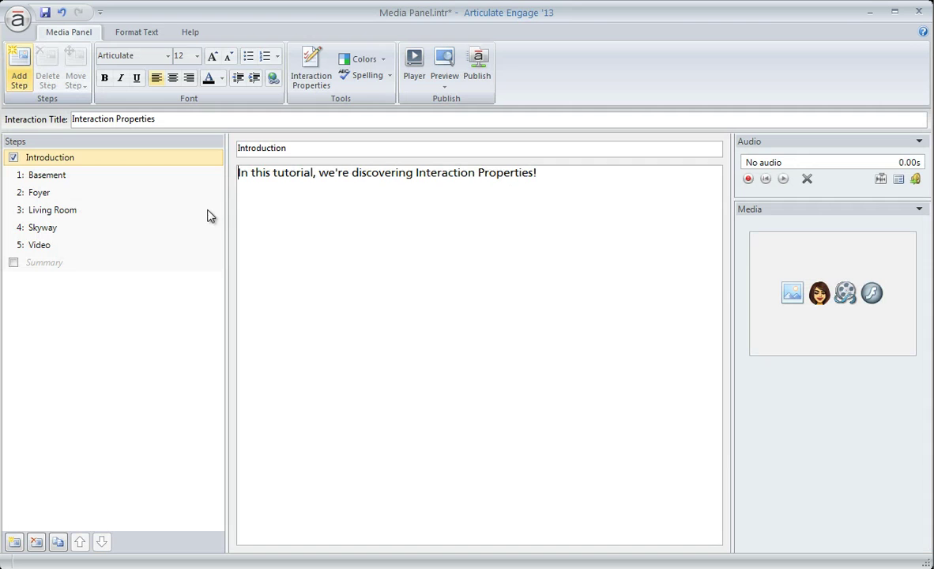
Set the interaction's playback mode to Presentation so that it advances by itself.
click(323, 83)
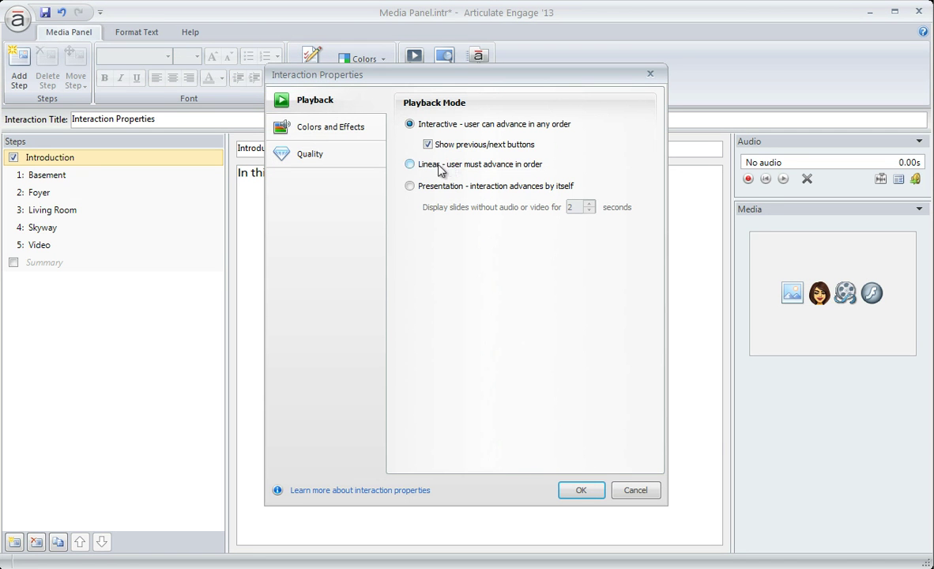
click(410, 165)
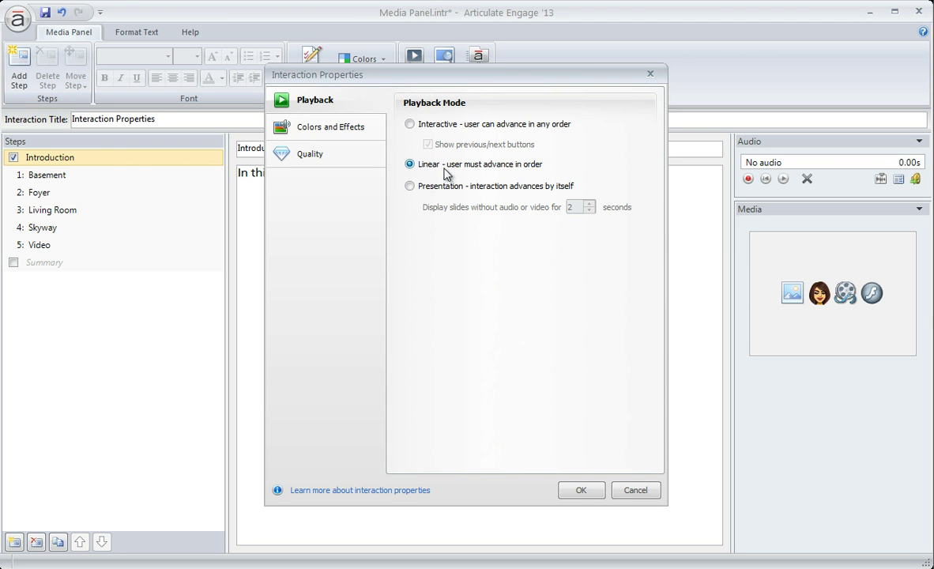
click(434, 187)
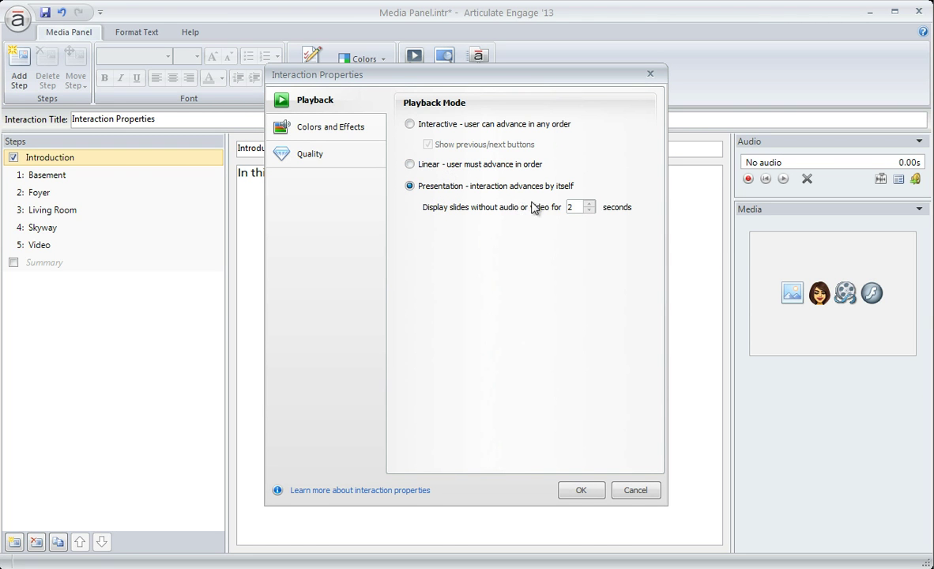
click(581, 490)
Preview the interaction from the beginning, watch it play through to the Video step, and close the preview.
click(444, 84)
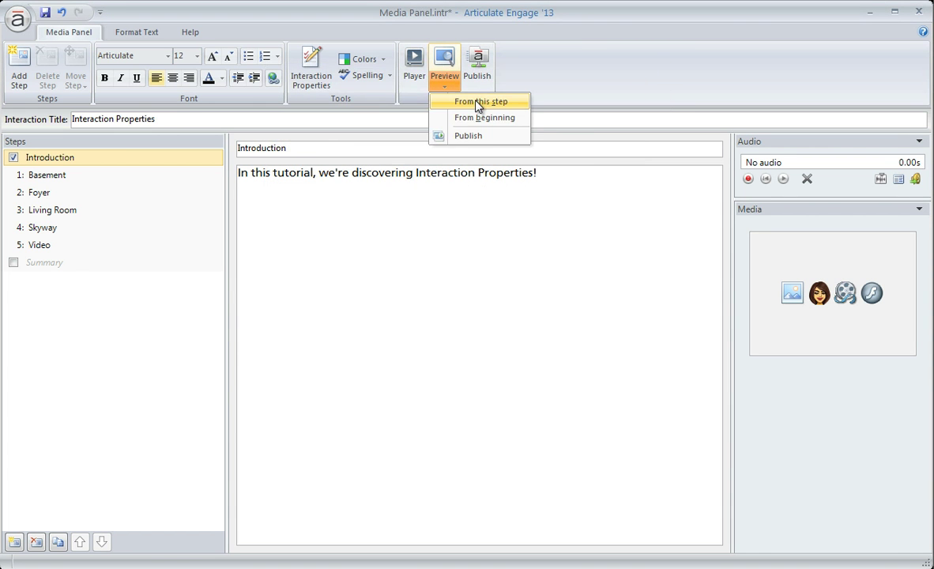
click(476, 117)
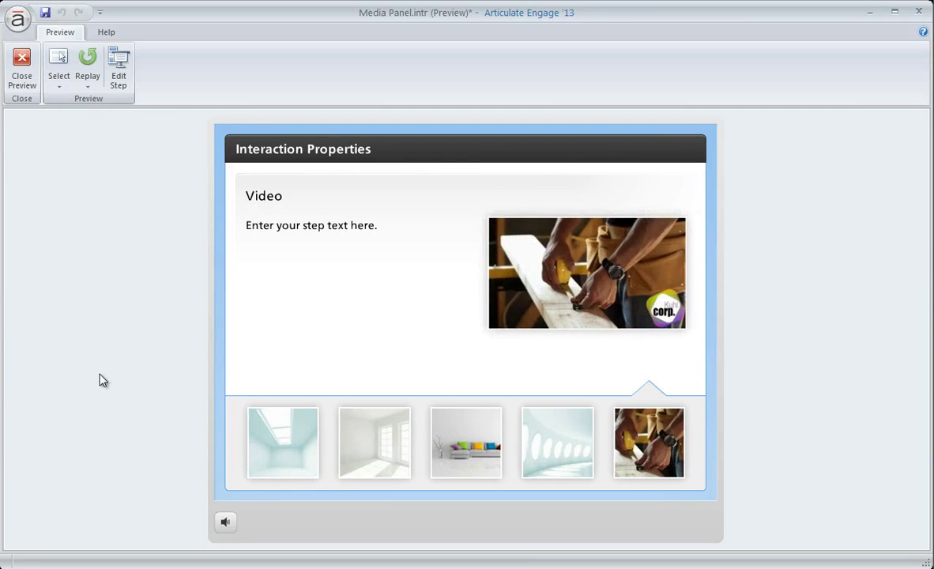
click(22, 76)
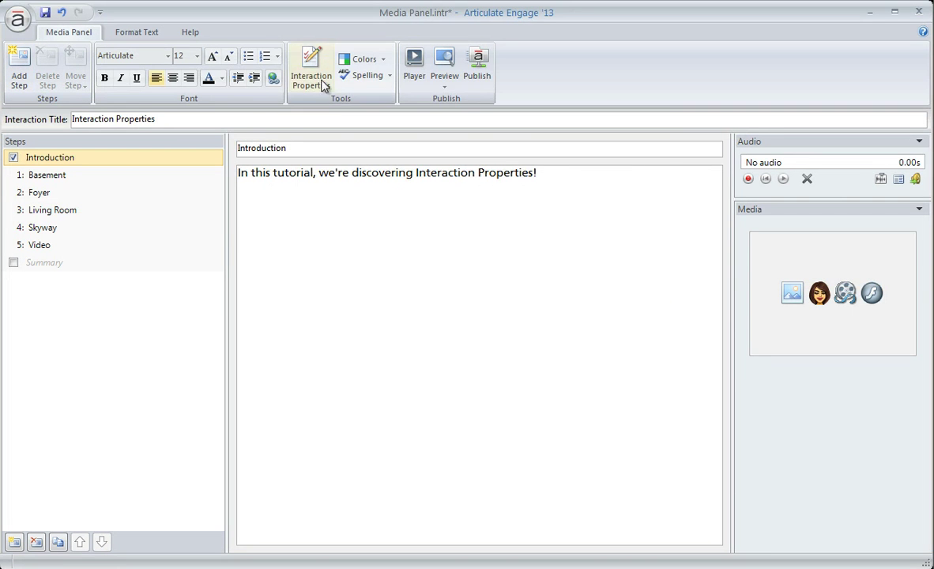
Change the interaction's theme colors to the built-in Black scheme in the interaction properties.
click(312, 75)
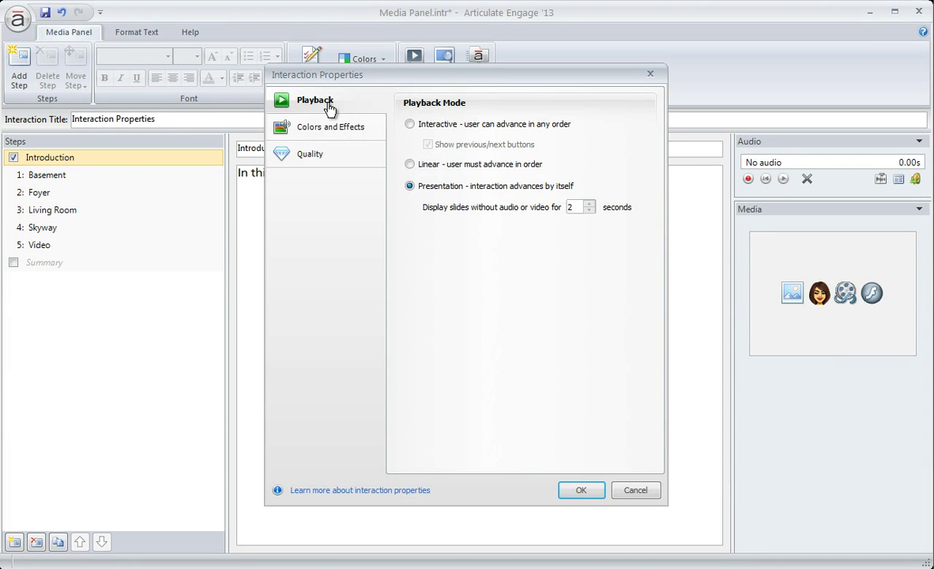
click(352, 131)
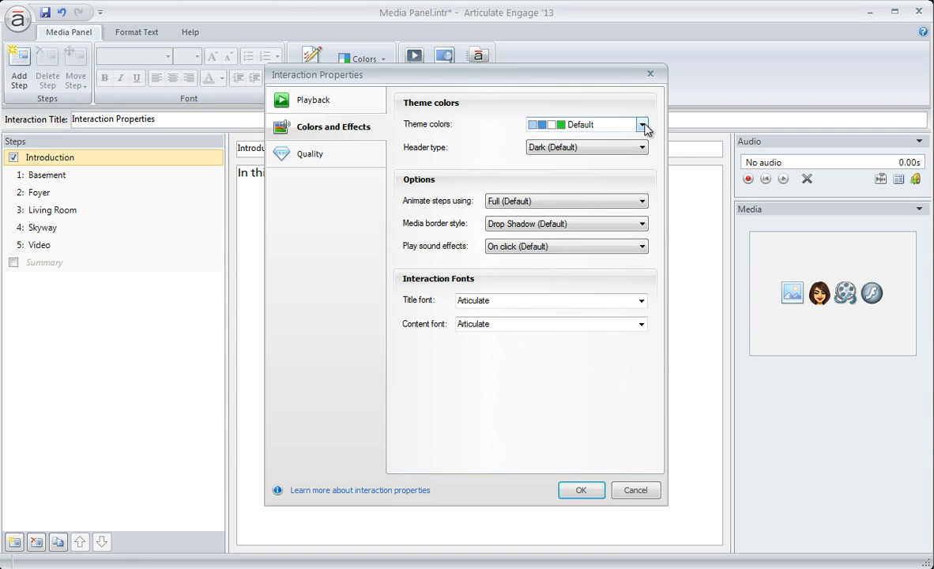
click(643, 126)
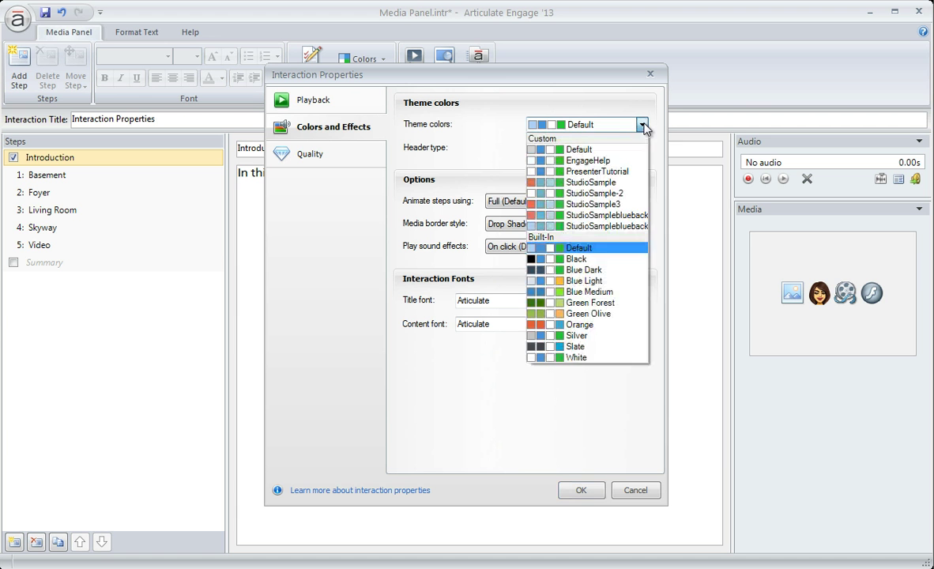
click(578, 259)
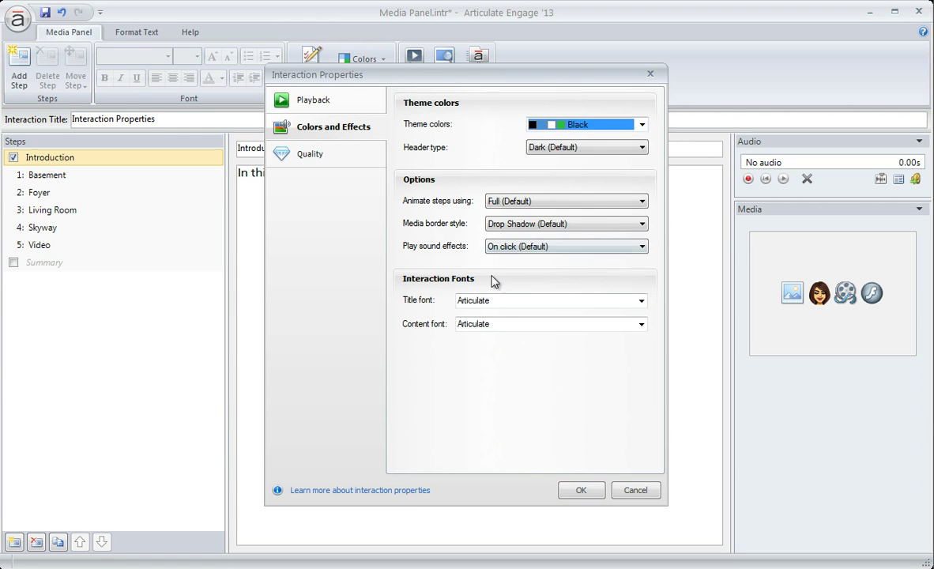
click(581, 491)
Preview the interaction from the beginning to check the black theme through the Basement step, and close the preview.
click(444, 90)
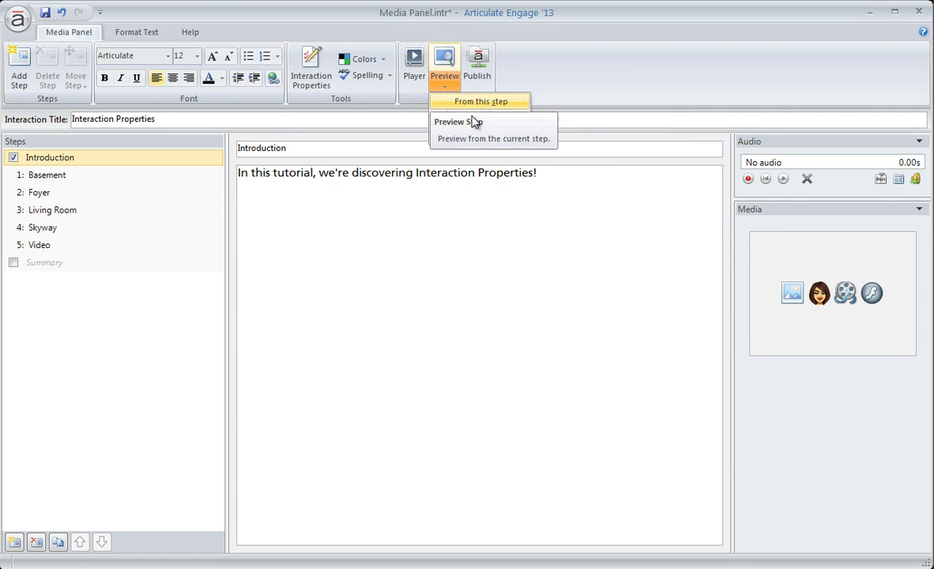
click(473, 118)
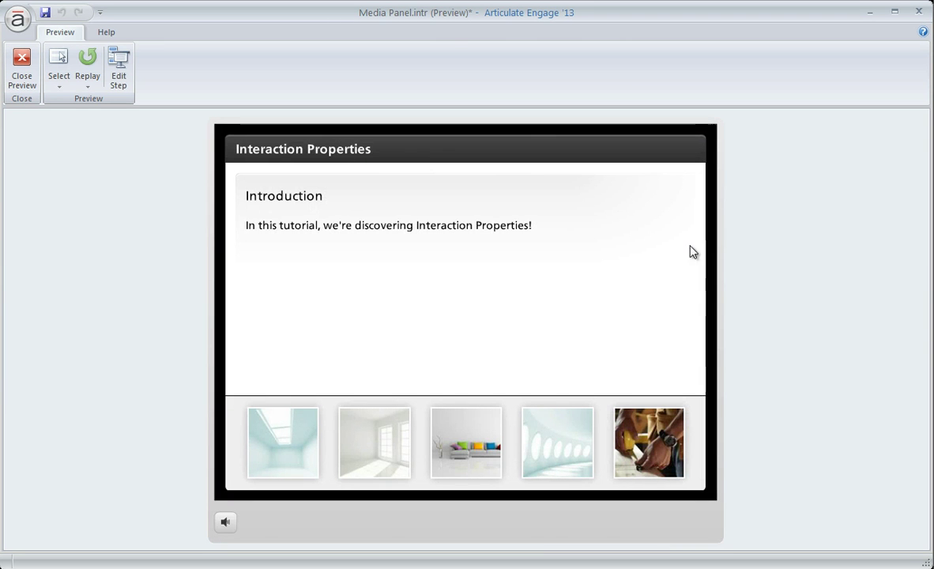
click(310, 416)
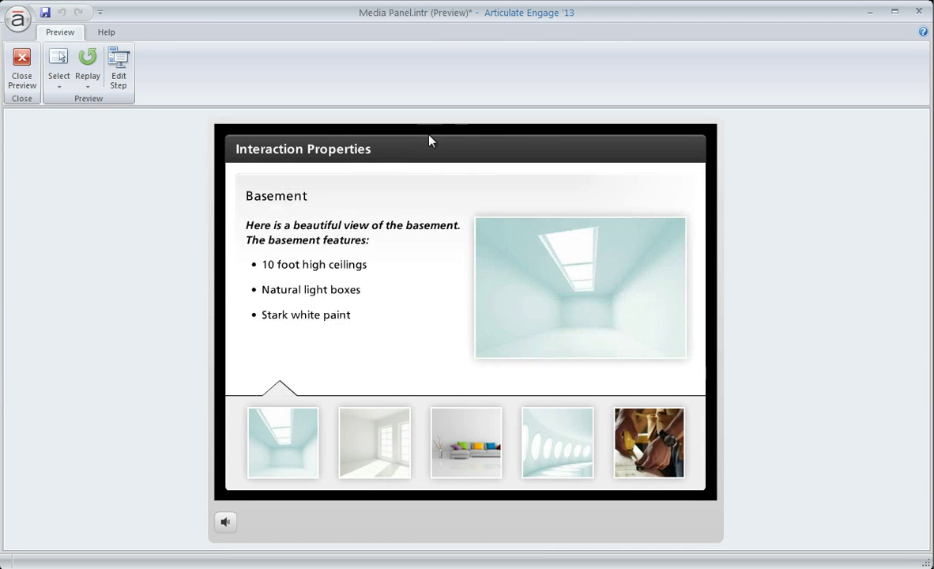
click(22, 71)
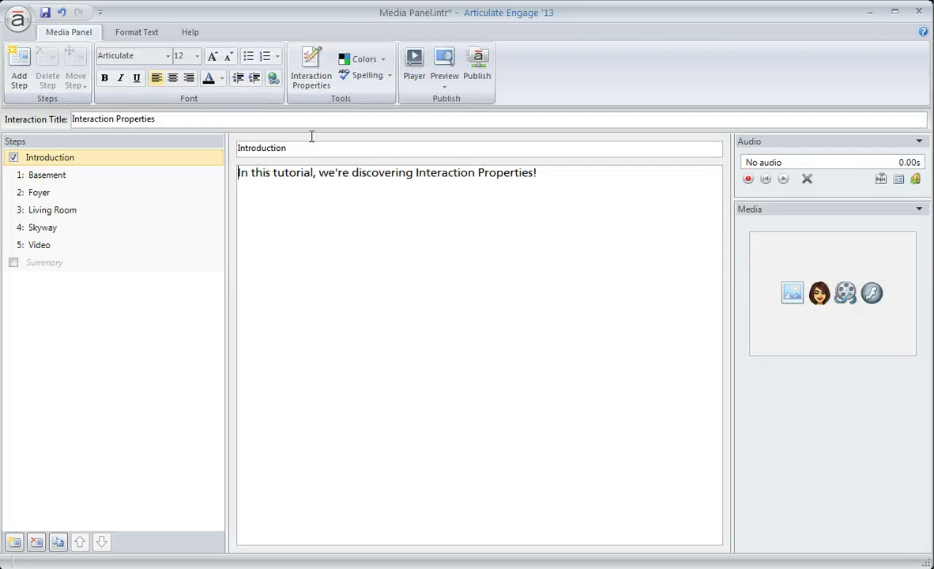
Examine the options for creating new custom theme colors and leave without saving a scheme.
click(377, 58)
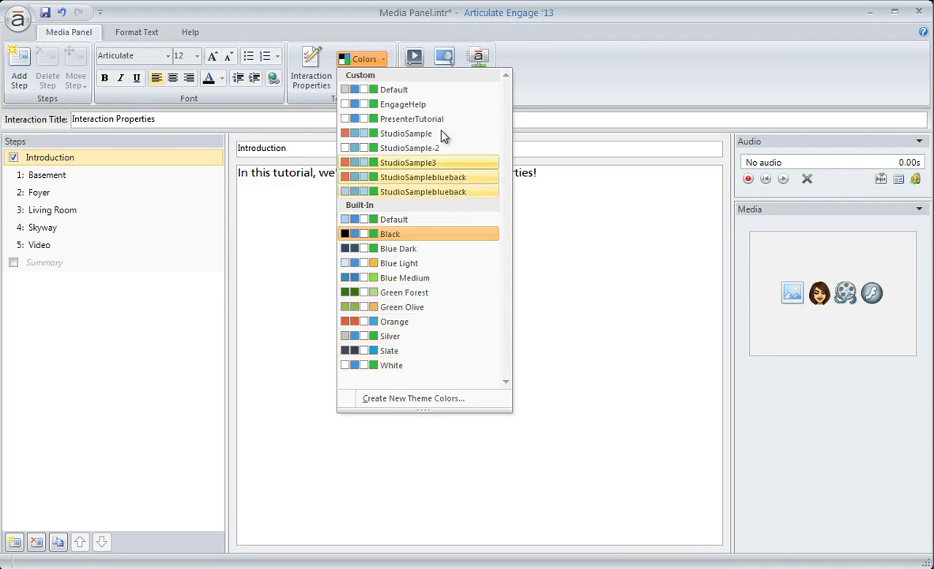
click(402, 398)
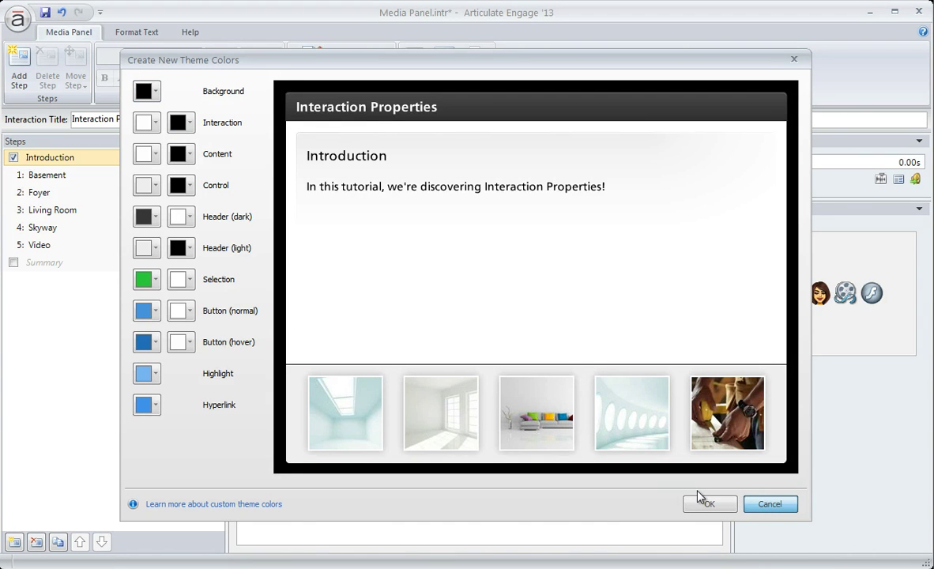
click(763, 503)
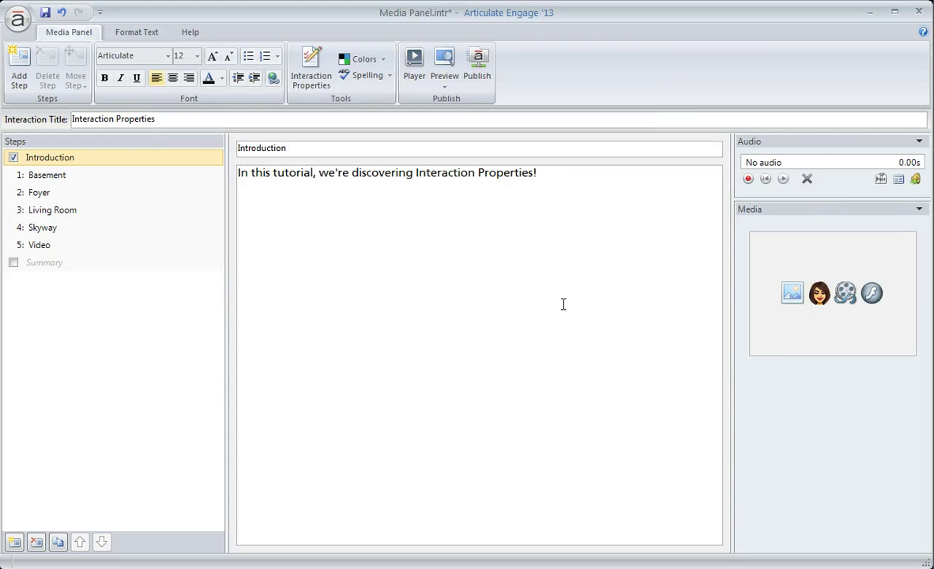
Set the interaction's header type to None in the Colors and Effects properties.
click(313, 82)
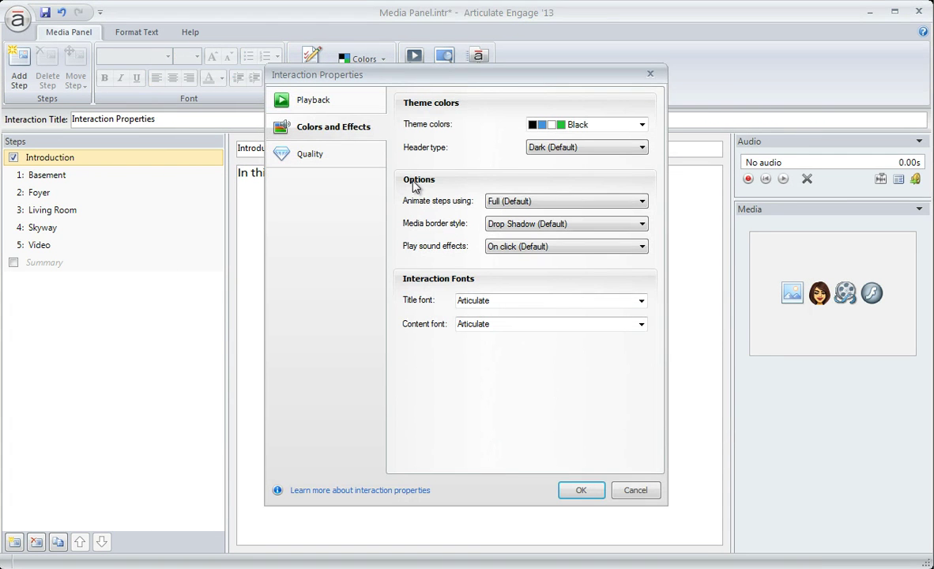
click(557, 150)
click(551, 162)
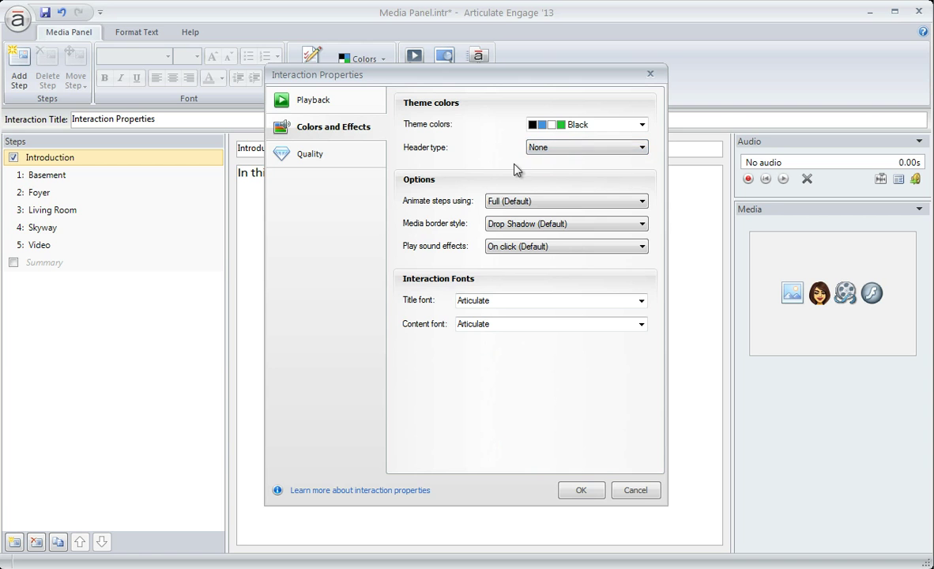
click(581, 490)
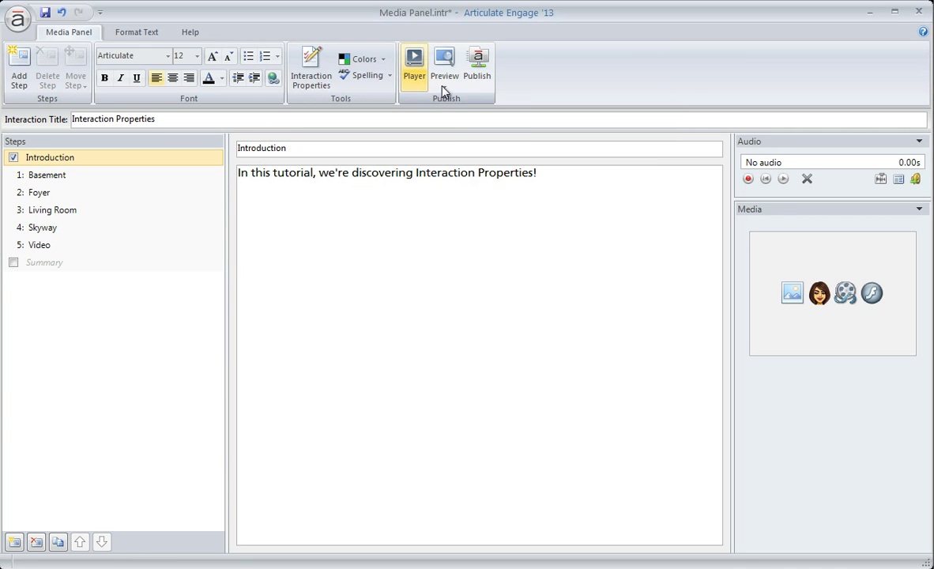
Preview the interaction from the beginning to check its look without a header, and close the preview.
click(444, 83)
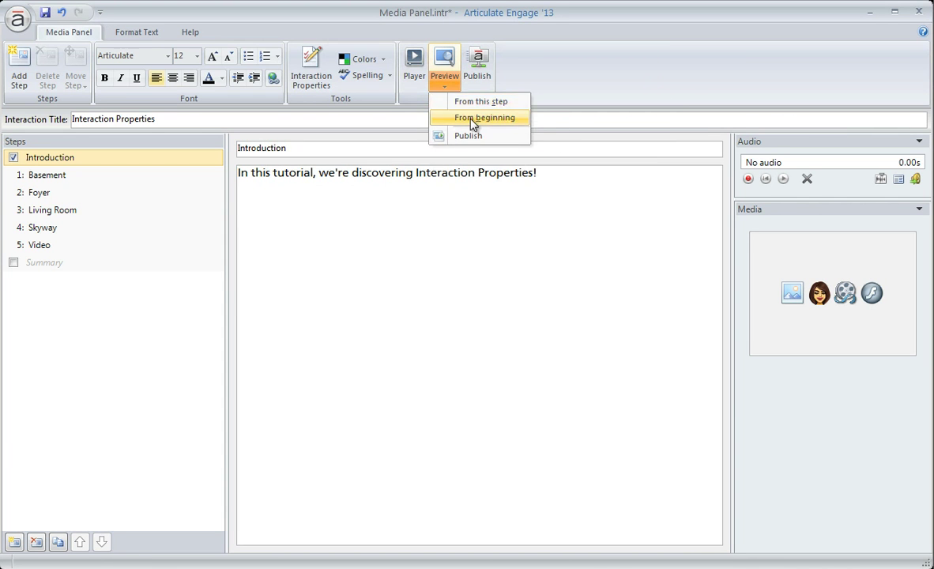
click(472, 120)
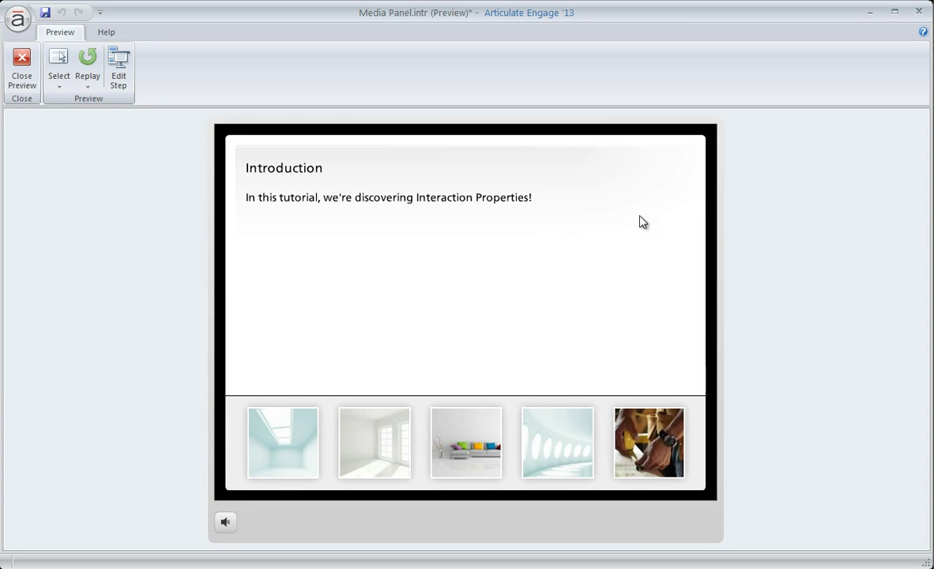
click(38, 79)
Set the interaction's media border style to Rounded Corners and its step animation to Appear.
click(310, 68)
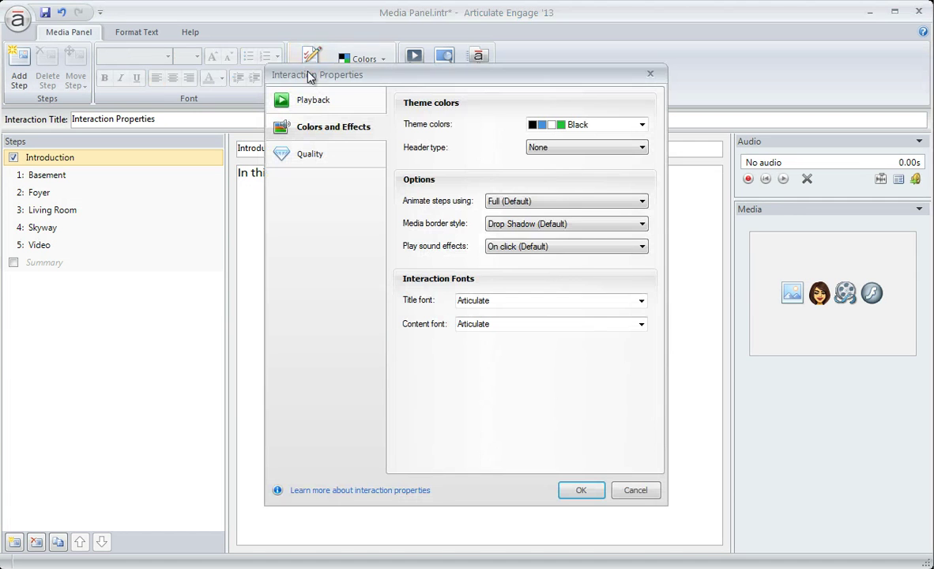
click(511, 202)
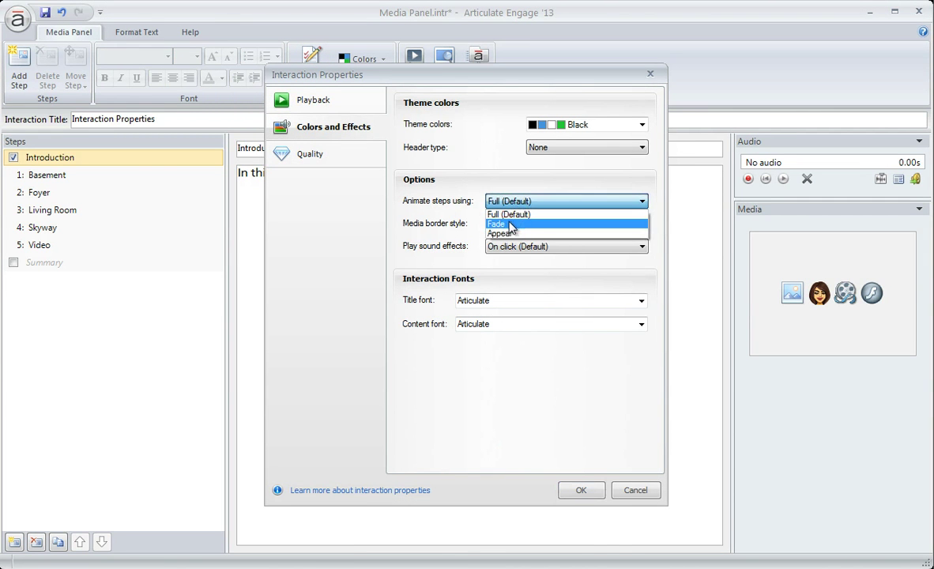
click(509, 214)
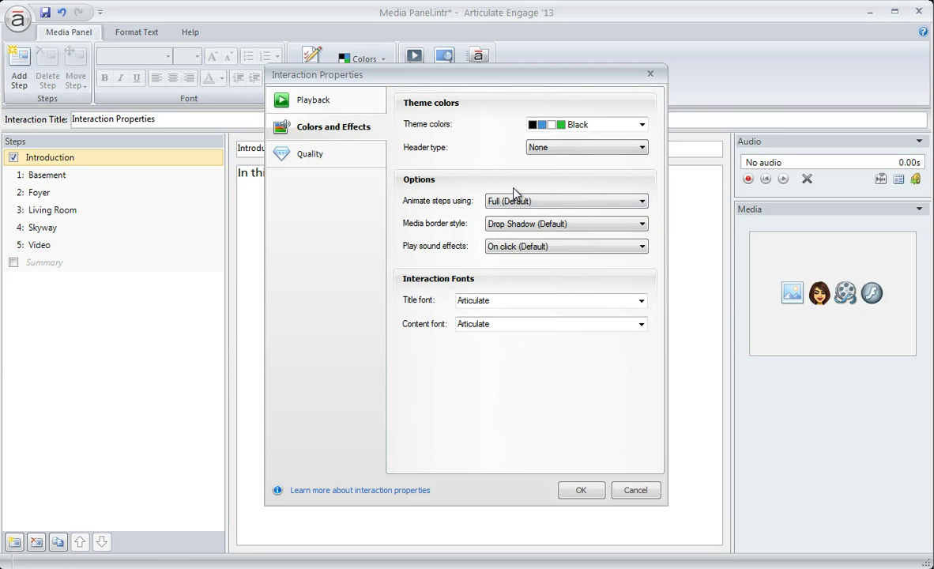
click(514, 223)
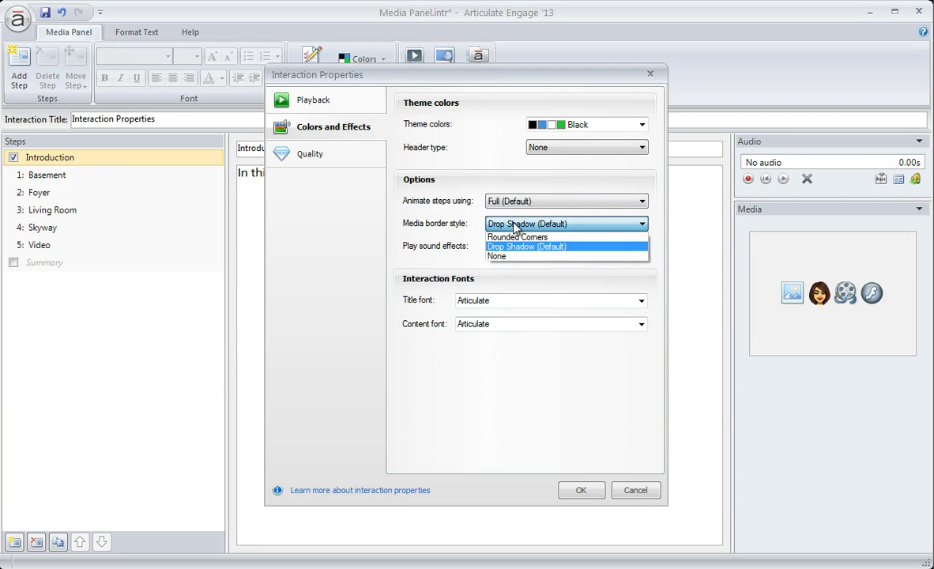
click(514, 237)
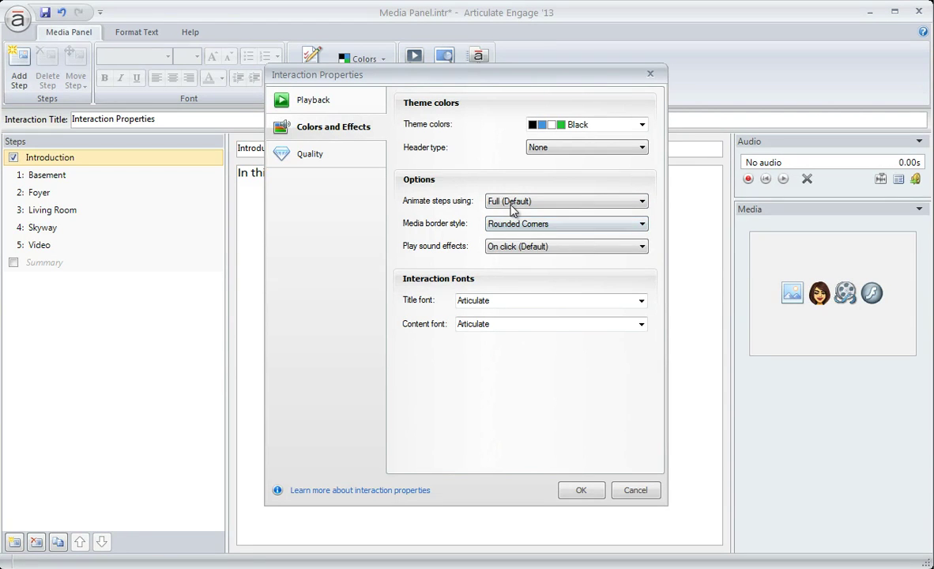
click(516, 202)
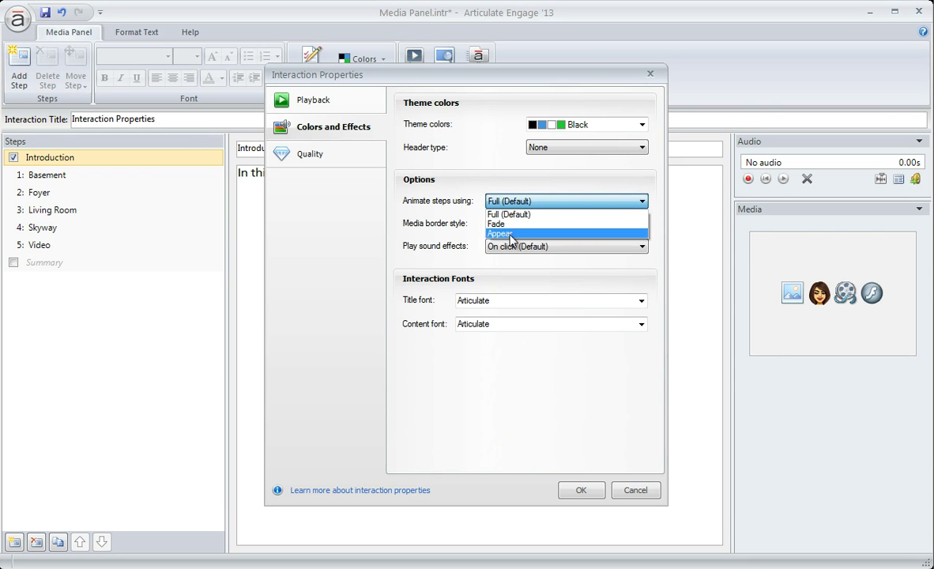
click(499, 232)
click(582, 491)
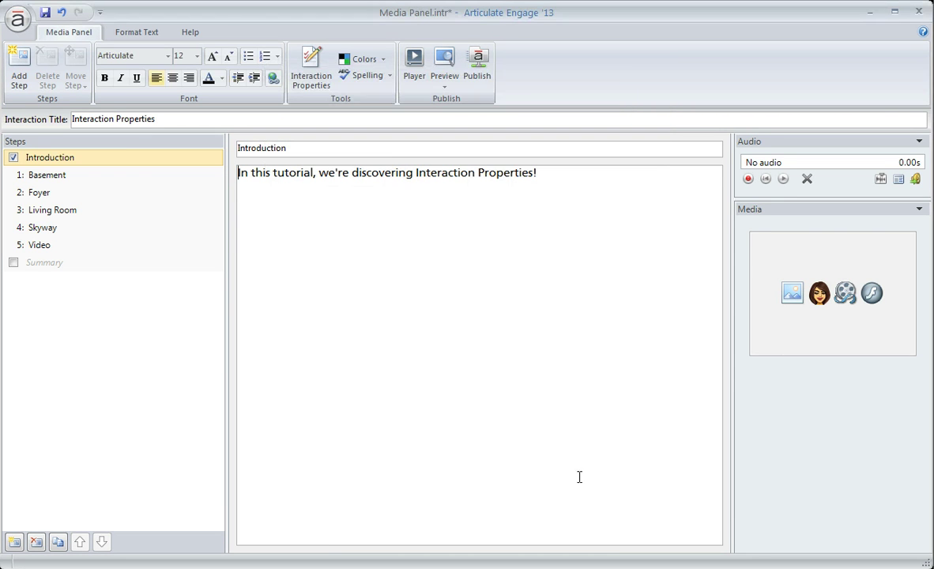
Preview the interaction from the beginning, view the steps from Basement through Video to check the effects, and close the preview.
click(444, 84)
click(467, 104)
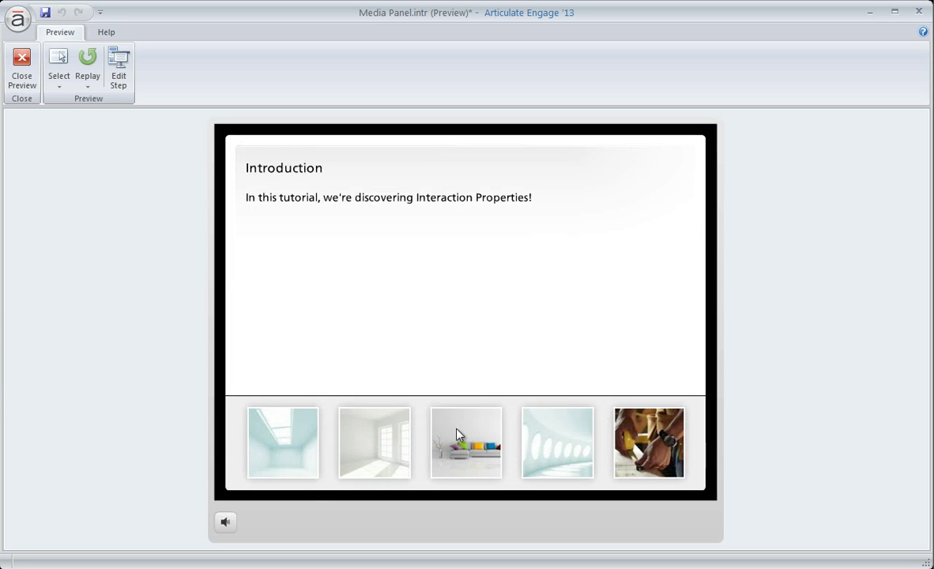
click(291, 444)
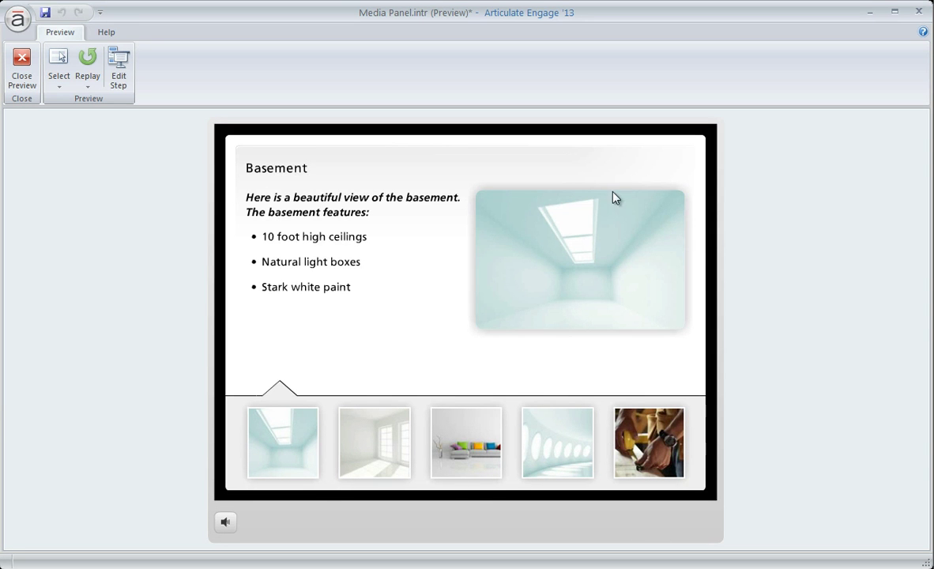
click(379, 440)
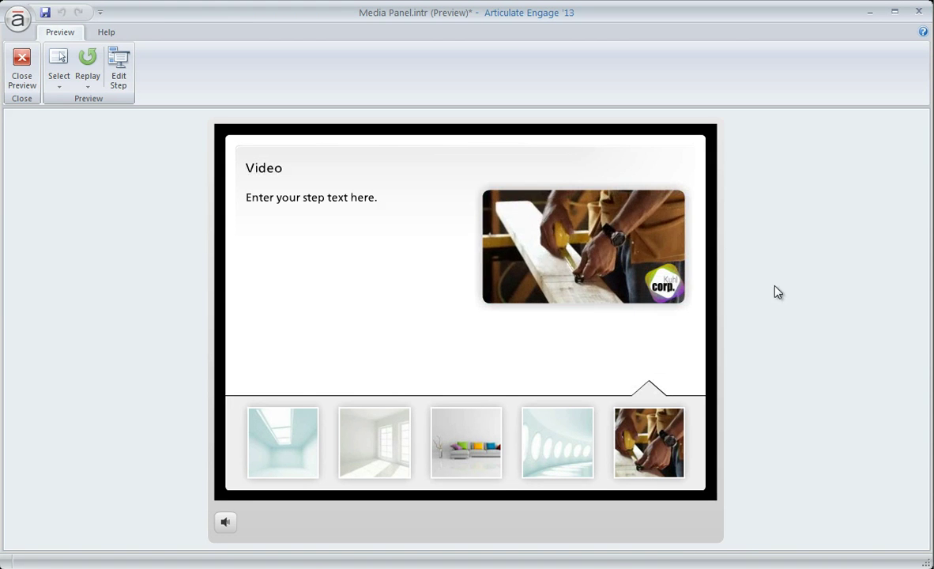
click(23, 61)
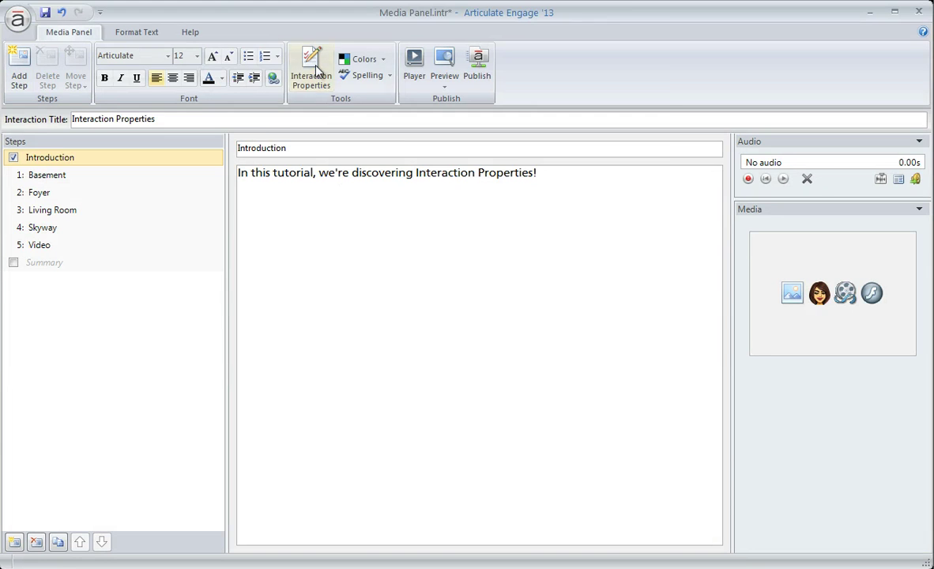
Check the sound effect options, then set the interaction's header type to Dark (Default) and its title font to Bangers.
click(311, 60)
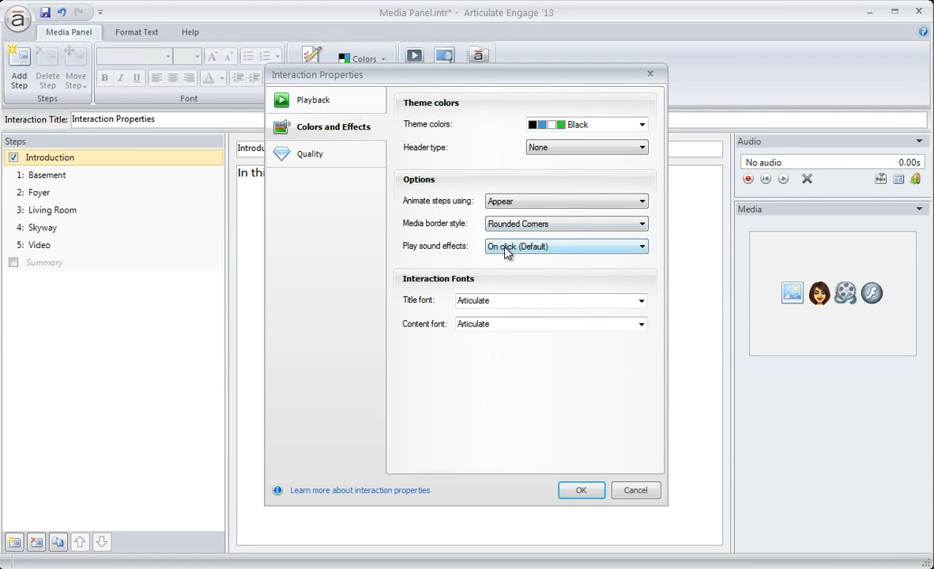
click(507, 249)
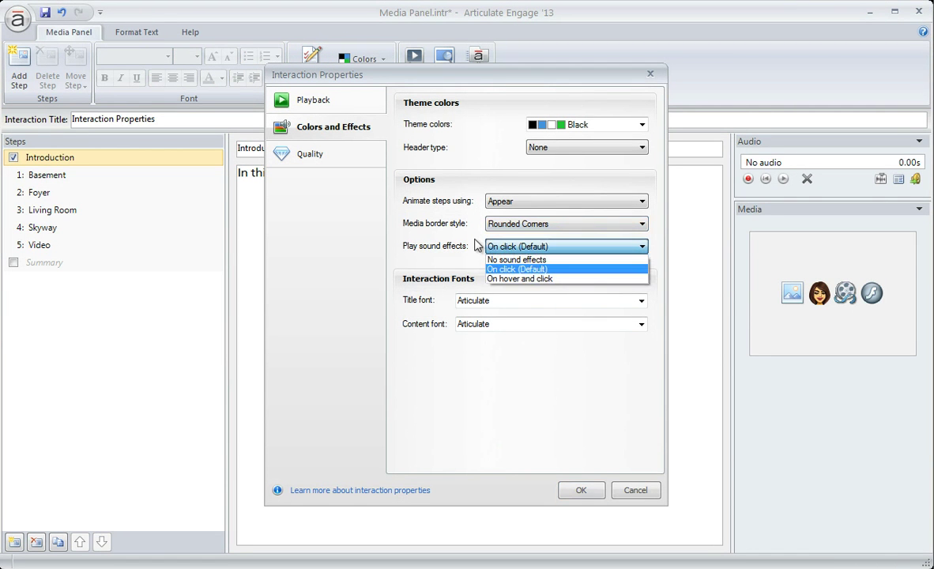
click(476, 246)
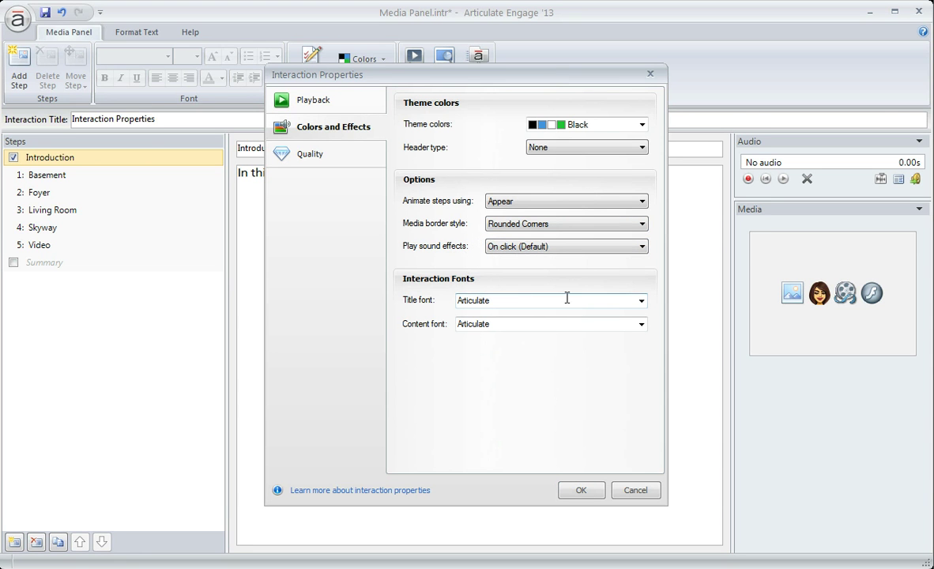
click(545, 149)
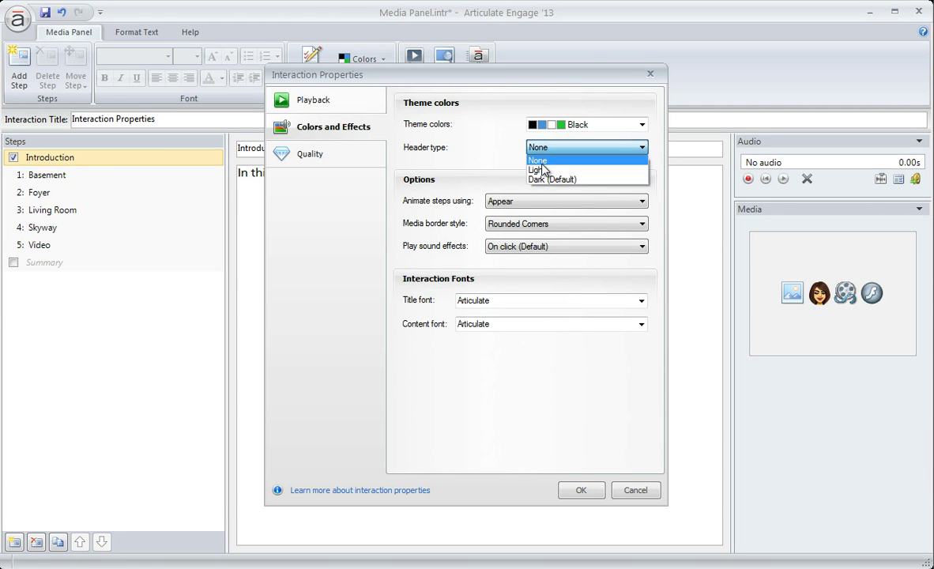
click(544, 181)
click(641, 301)
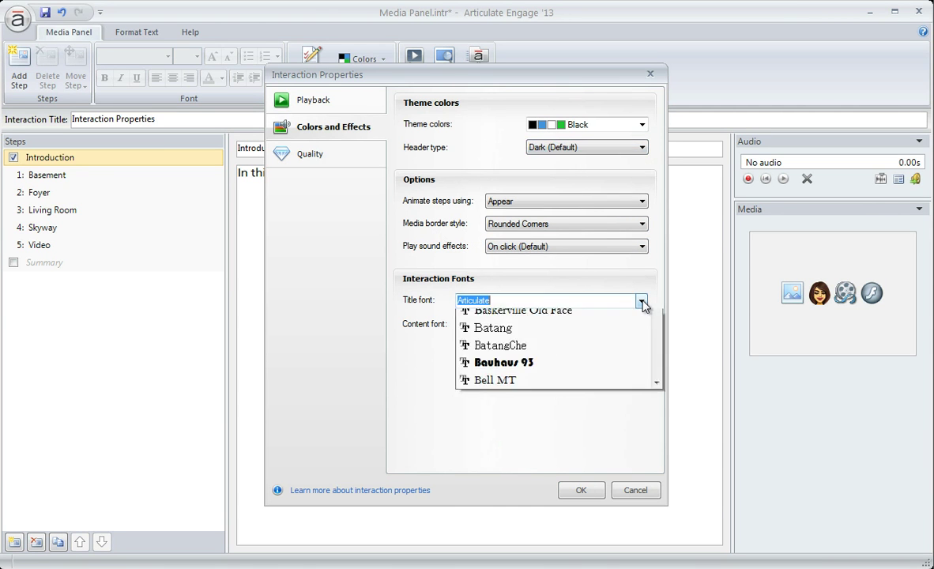
click(497, 423)
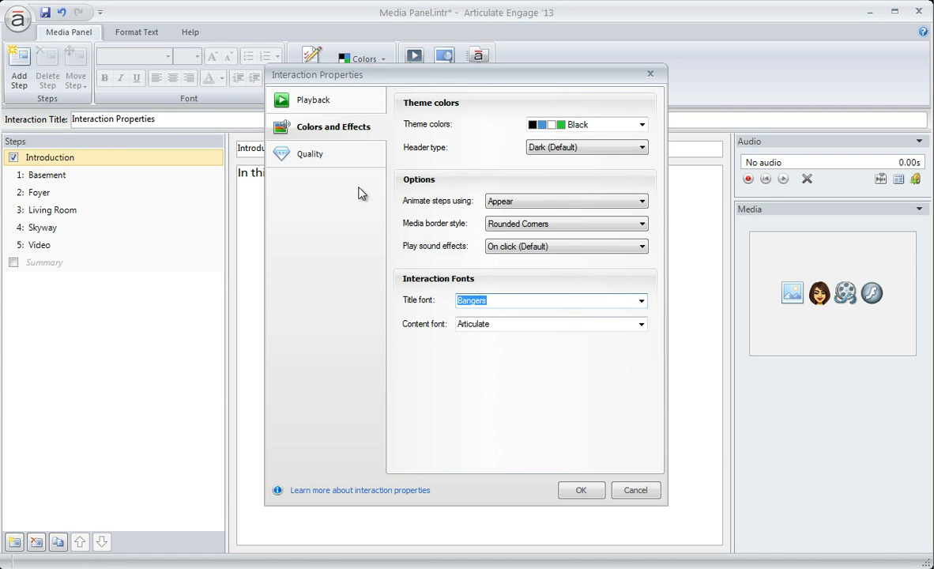
click(580, 490)
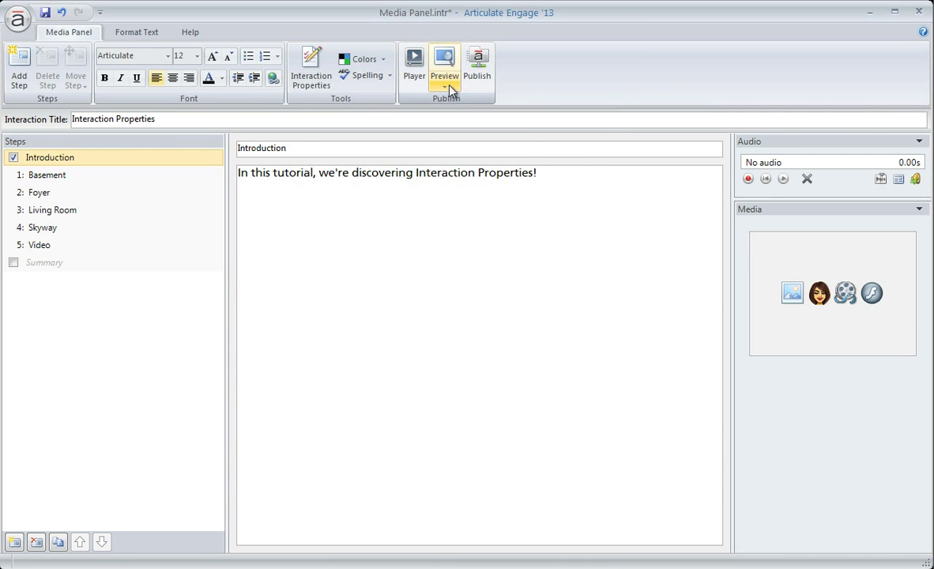
Preview the interaction from the beginning to check the title font in the header and step titles, and close the preview.
click(447, 85)
click(466, 103)
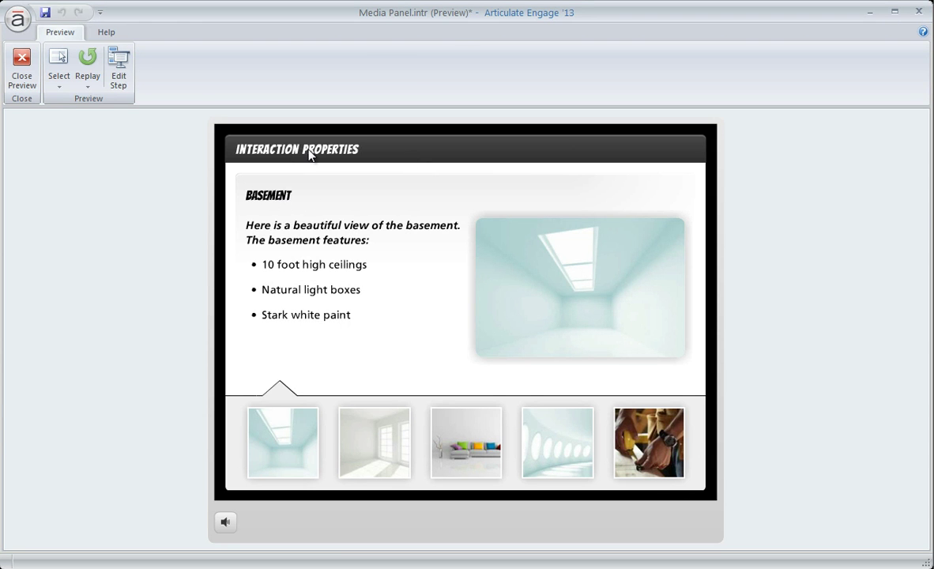
click(22, 67)
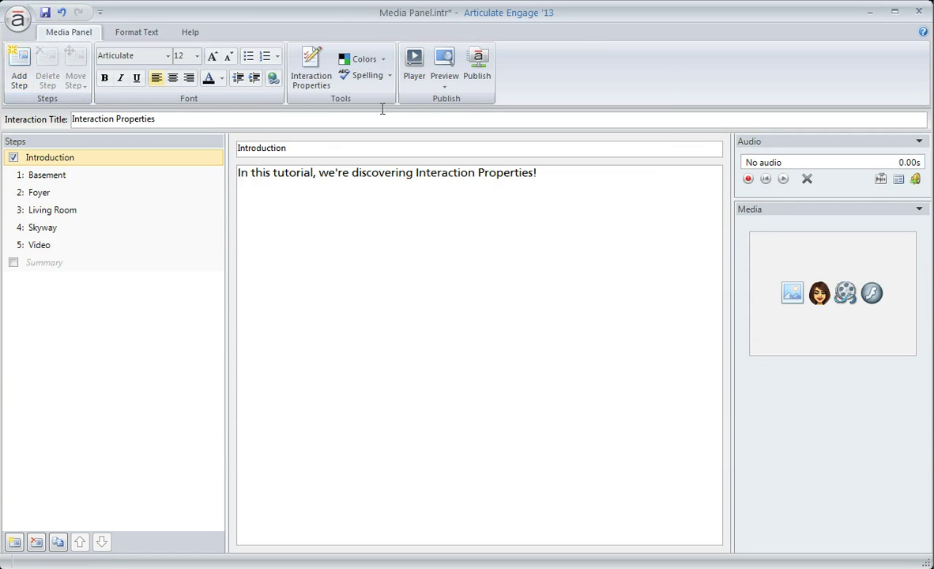
Look over the interaction's Playback and Colors and Effects properties and open its Quality properties.
click(311, 69)
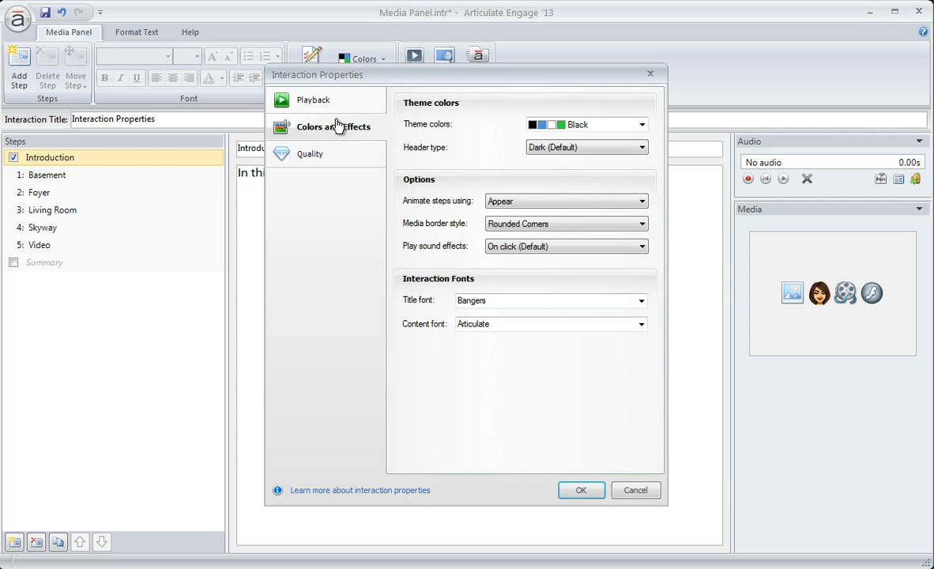
click(313, 101)
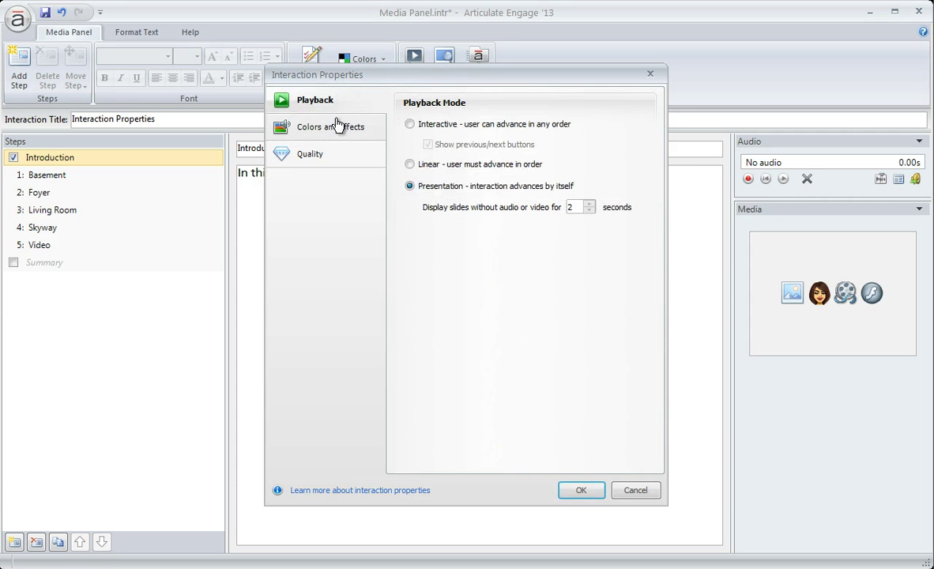
click(336, 129)
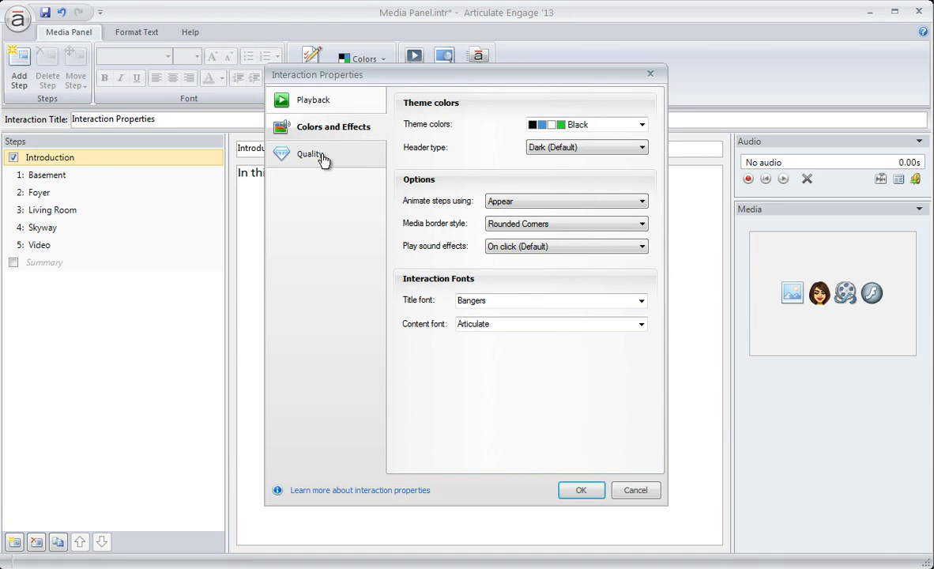
click(322, 158)
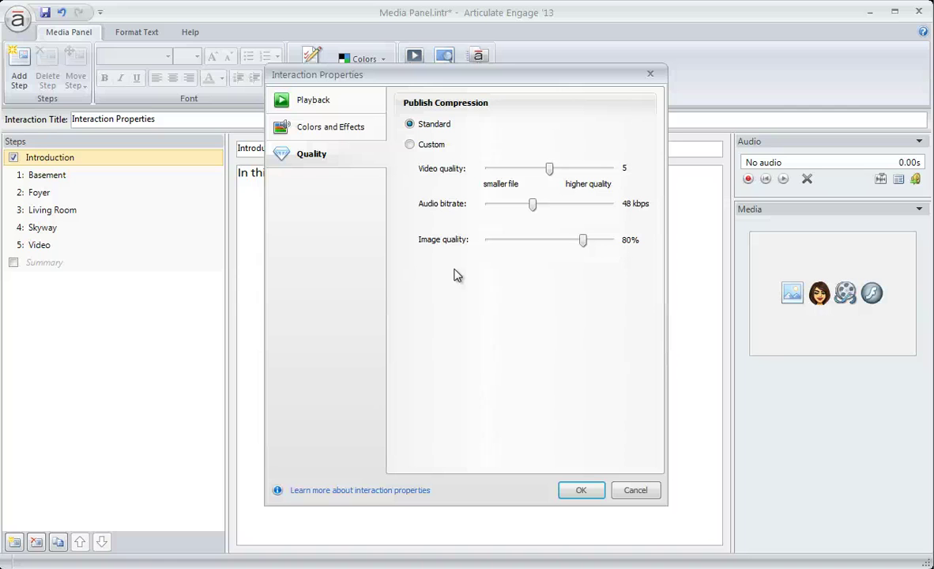
Set custom publish compression with video quality 3, audio bitrate 32 kbps and image quality 31%.
drag(584, 244, 538, 245)
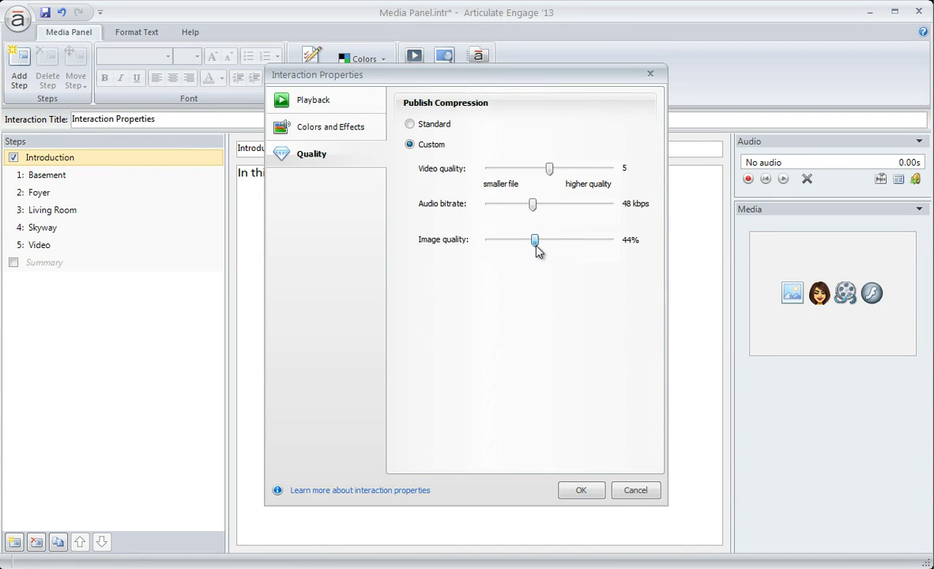
drag(534, 205, 503, 209)
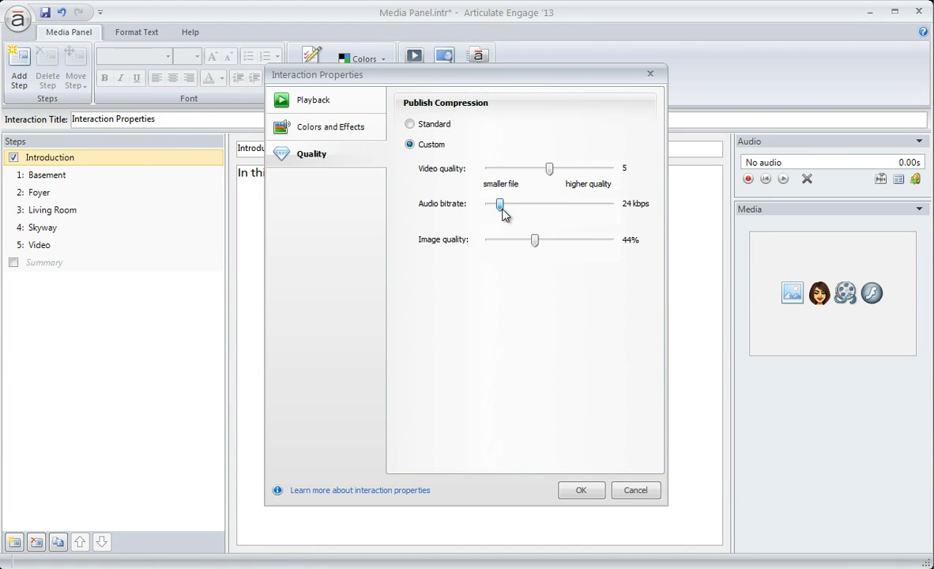
drag(551, 173, 521, 175)
drag(524, 173, 510, 204)
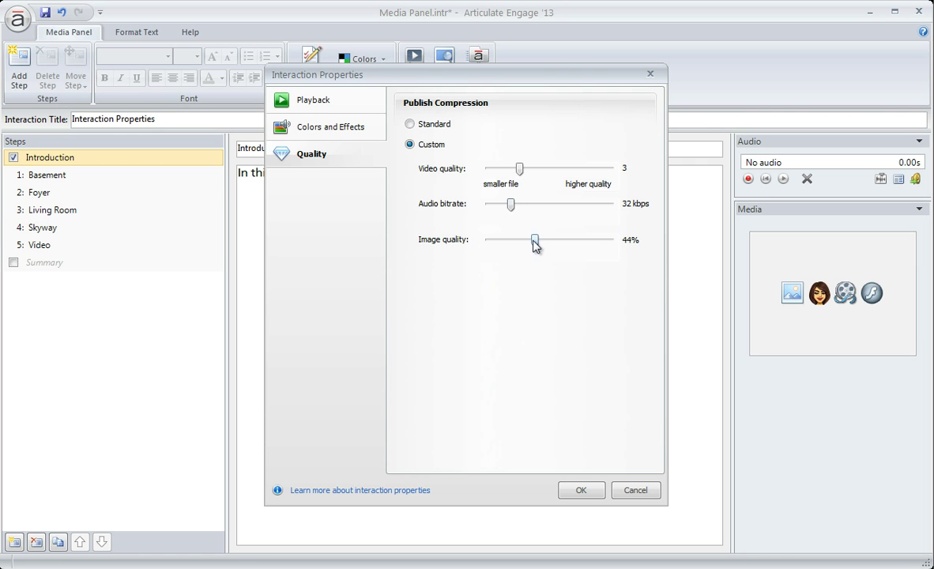
mouse_move(534, 241)
mouse_down()
mouse_move(506, 245)
mouse_move(518, 245)
mouse_up()
Set the publish compression's video quality to 9, audio bitrate to 64 kbps and image quality to 63%.
drag(519, 170, 610, 171)
drag(512, 204, 552, 208)
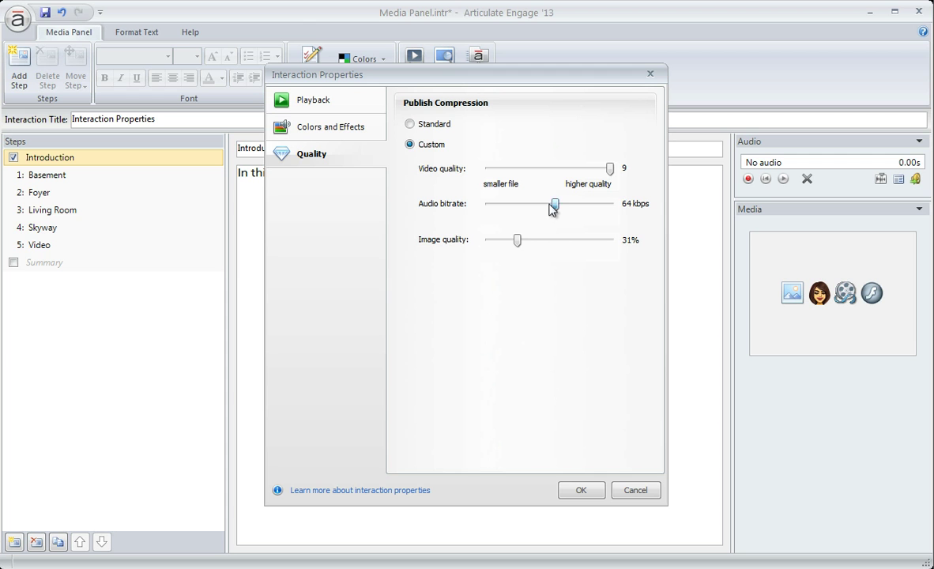
drag(520, 242, 564, 246)
Review the interaction's Playback, Colors and Effects, and Quality properties in turn.
click(315, 102)
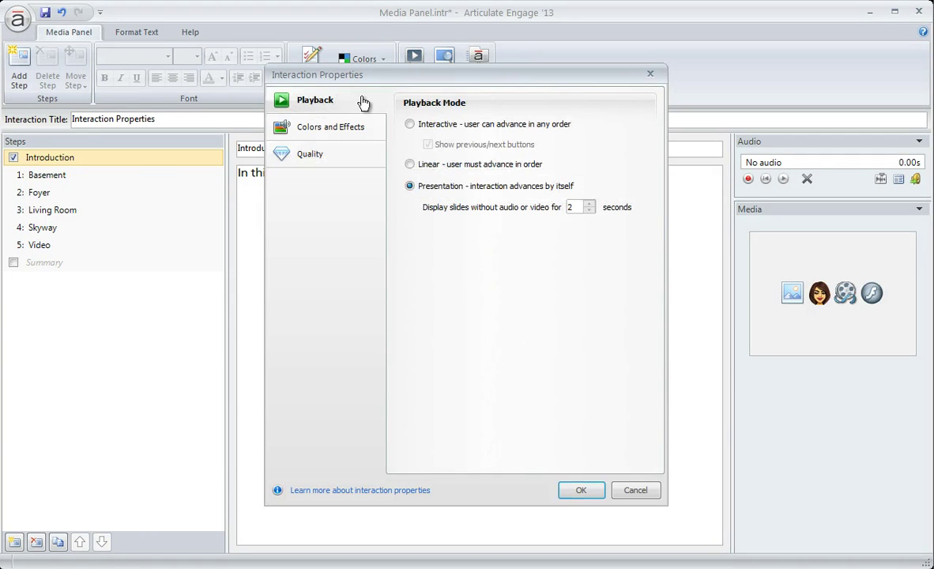
click(324, 130)
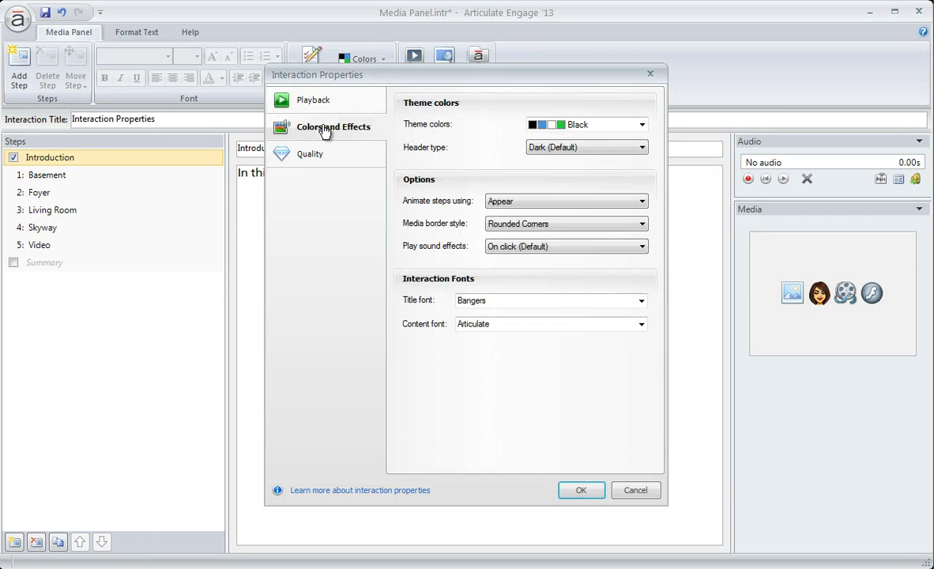
click(324, 154)
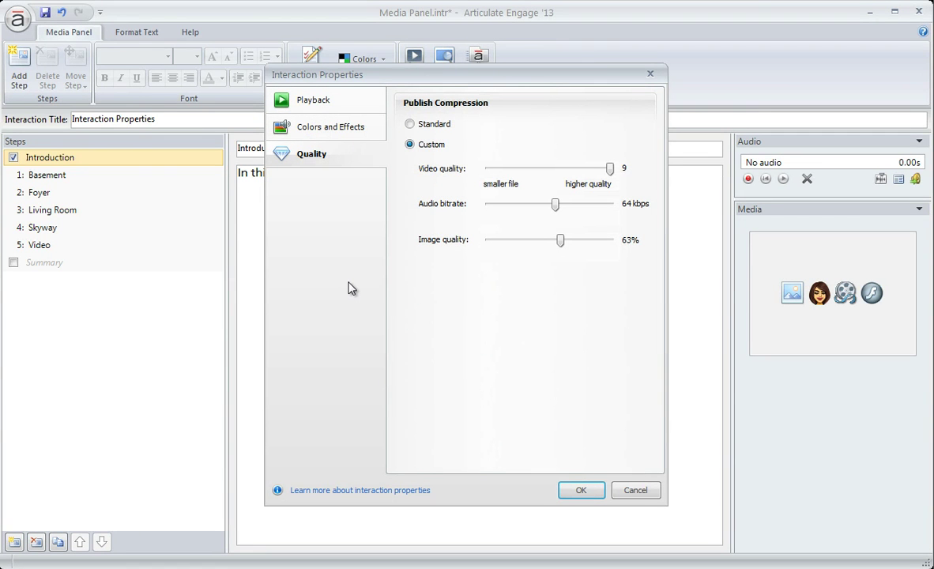